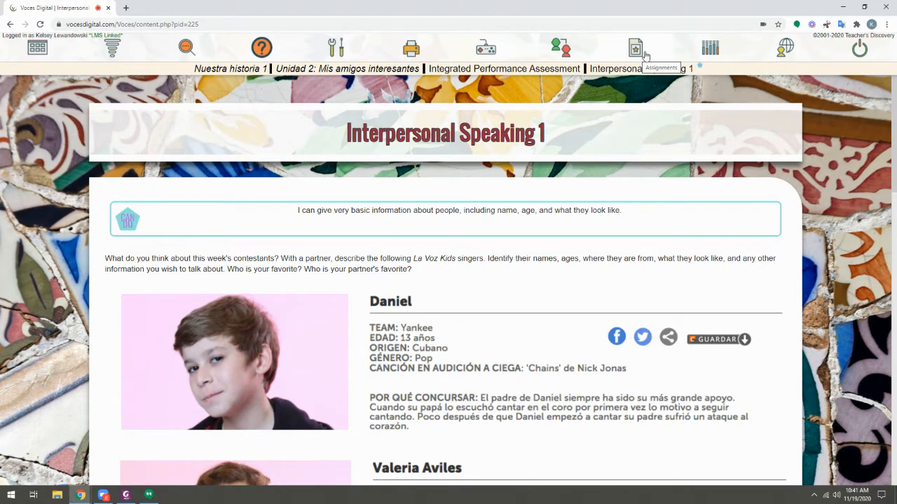
# Step: Open the assignments list and collapse and re-expand the Assignments Without A Folder group
pyautogui.click(644, 55)
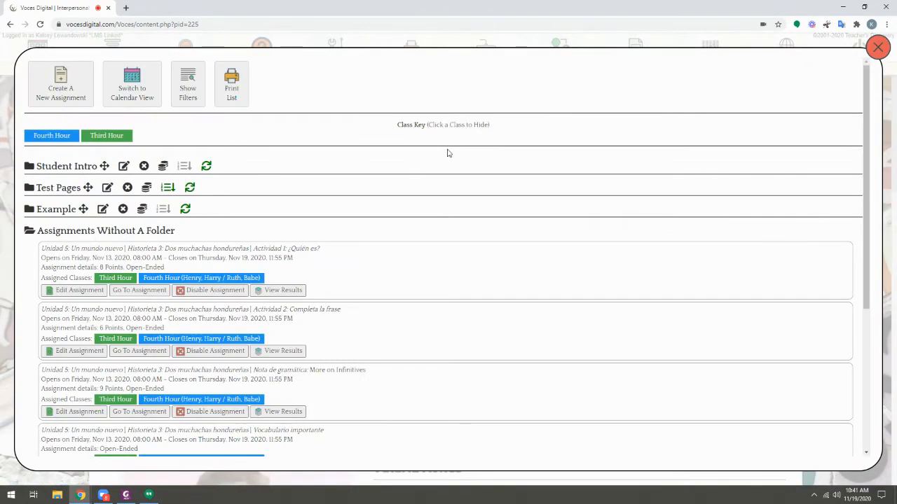
pyautogui.click(54, 232)
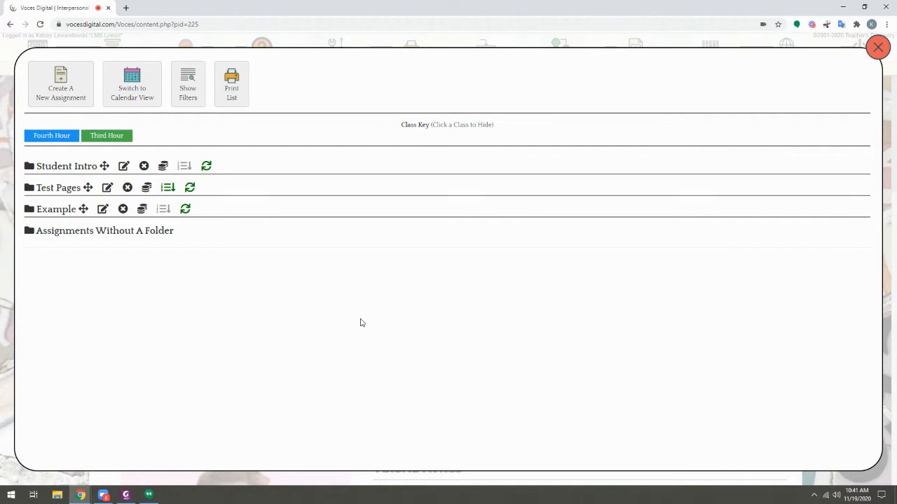
pyautogui.click(73, 233)
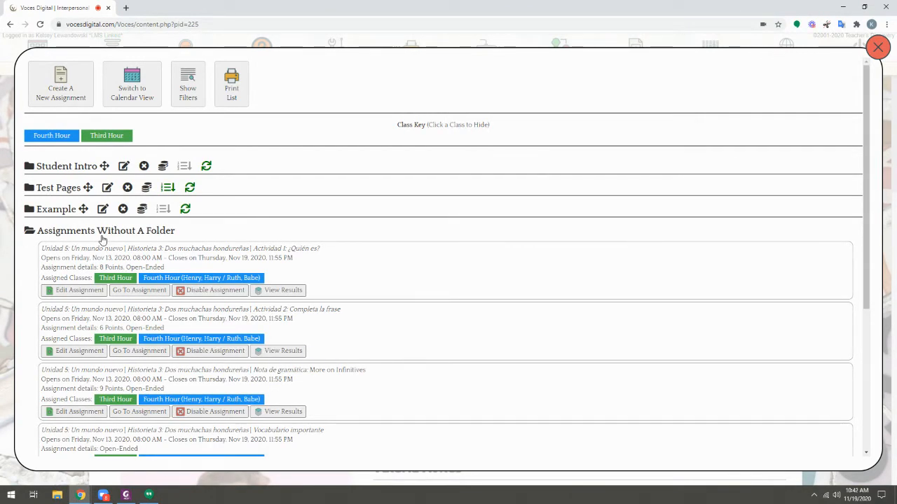
pyautogui.click(88, 233)
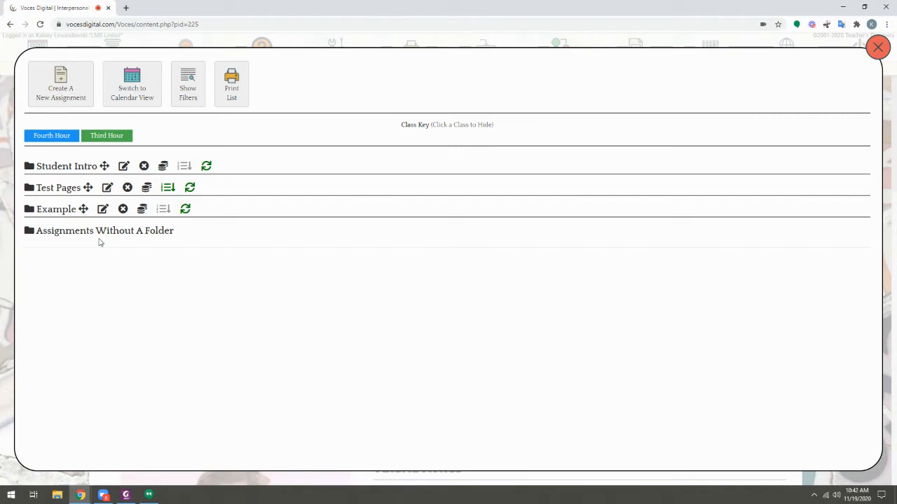
# Step: Expand the Student Intro folder and move Actividad 1: ¿Cierto o falso? to the top of the folder
pyautogui.click(49, 170)
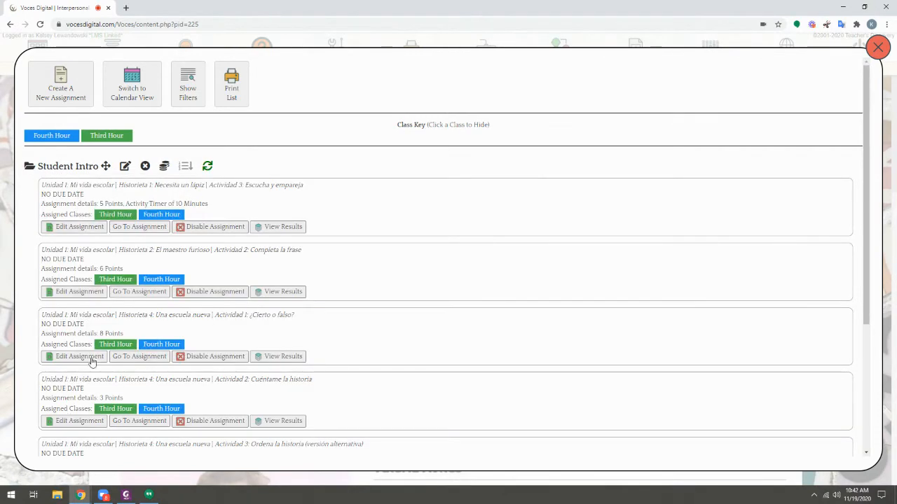
pyautogui.scroll(-1, 93, 330)
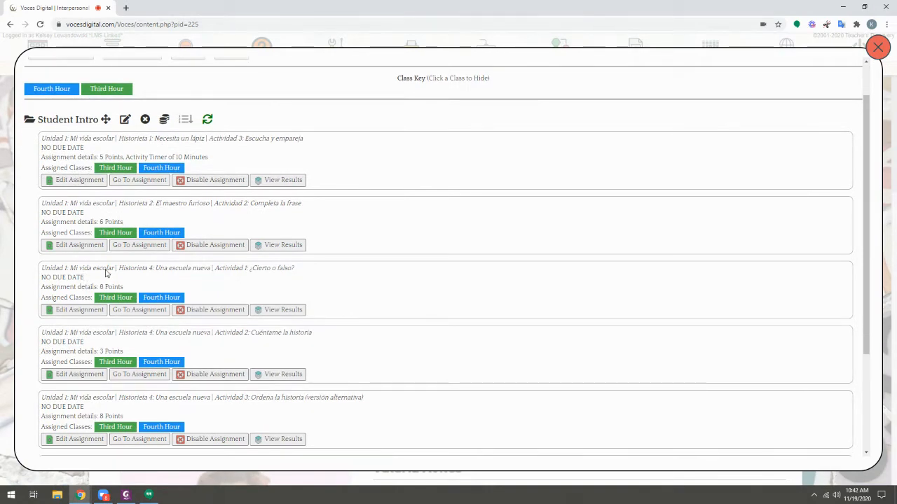
pyautogui.moveTo(106, 274); pyautogui.dragTo(126, 136)
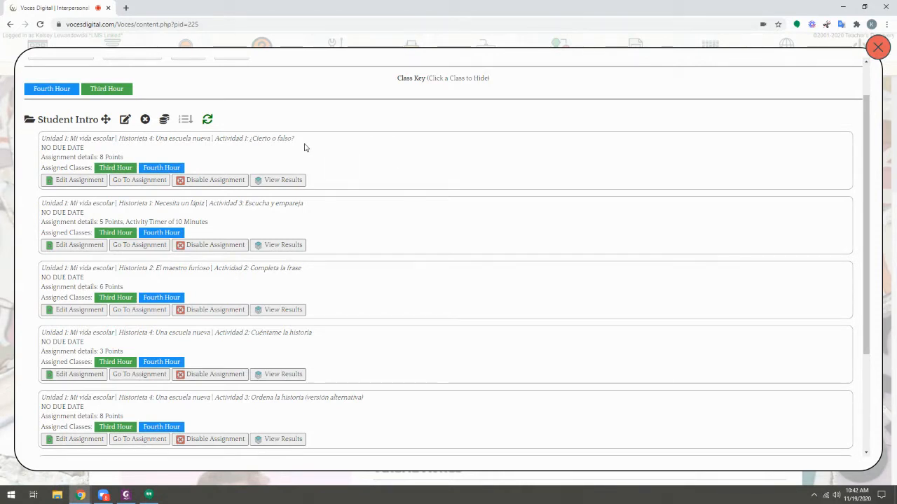
pyautogui.click(125, 120)
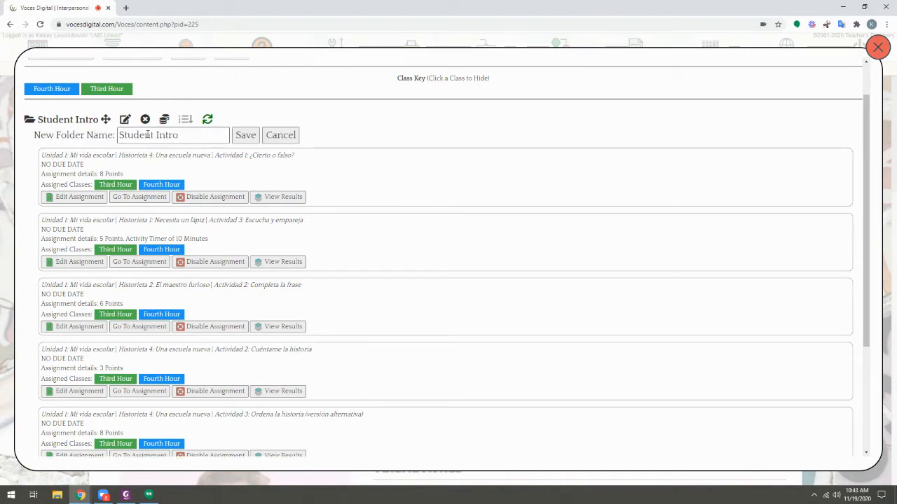
pyautogui.tripleClick(149, 135)
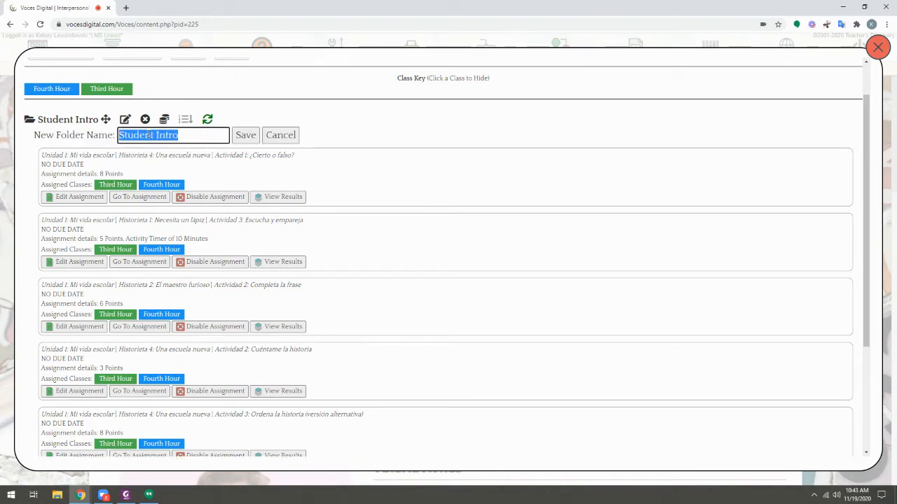
pyautogui.click(281, 138)
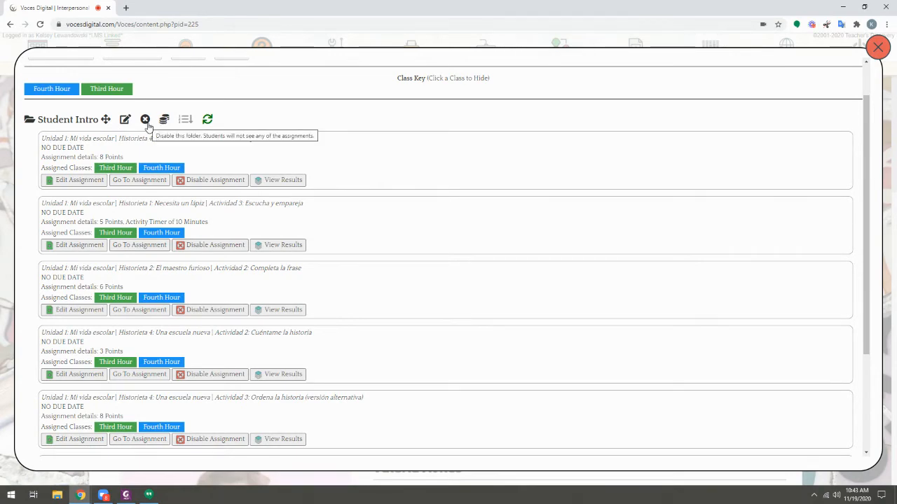
# Step: Disable the Student Intro folder and enable it again
pyautogui.click(145, 120)
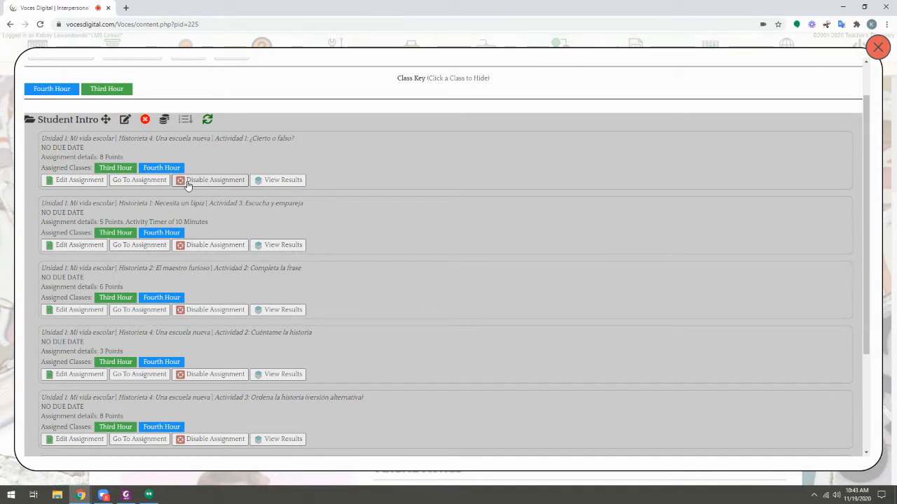
pyautogui.click(145, 120)
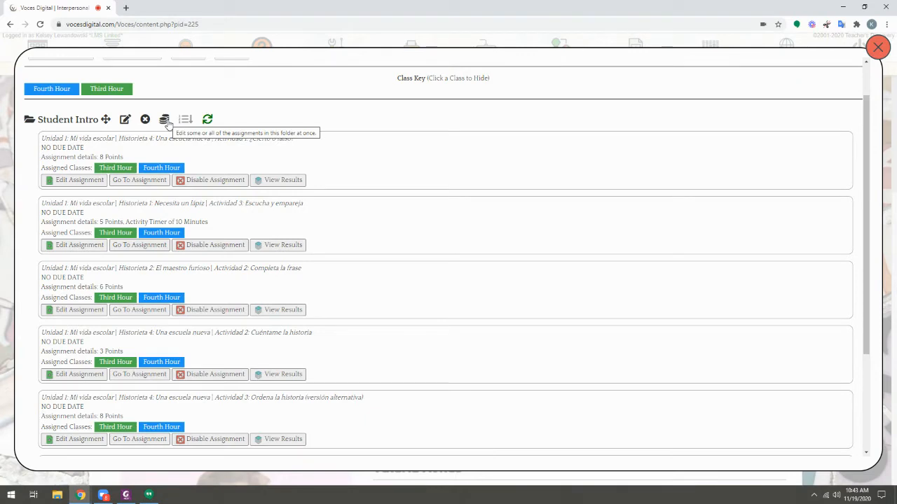
# Step: Open the bulk editor for all assignments in the Student Intro folder and review its setting columns
pyautogui.click(165, 121)
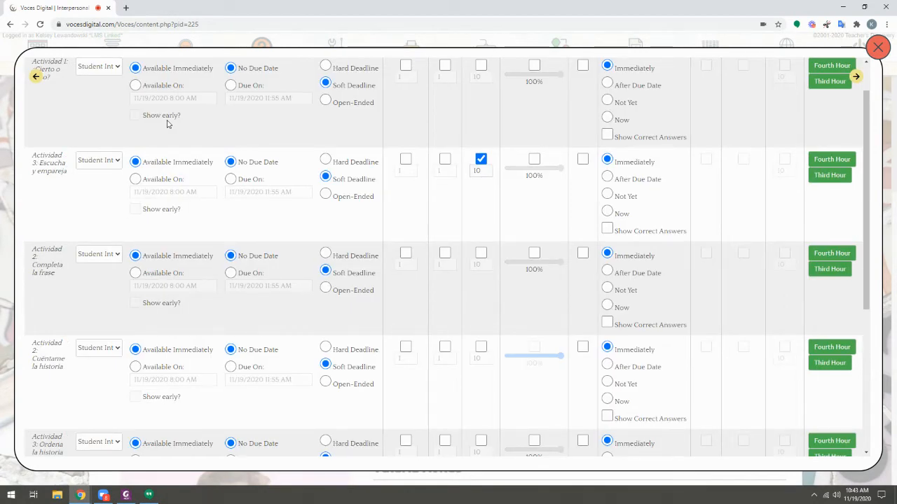
pyautogui.scroll(1, 167, 123)
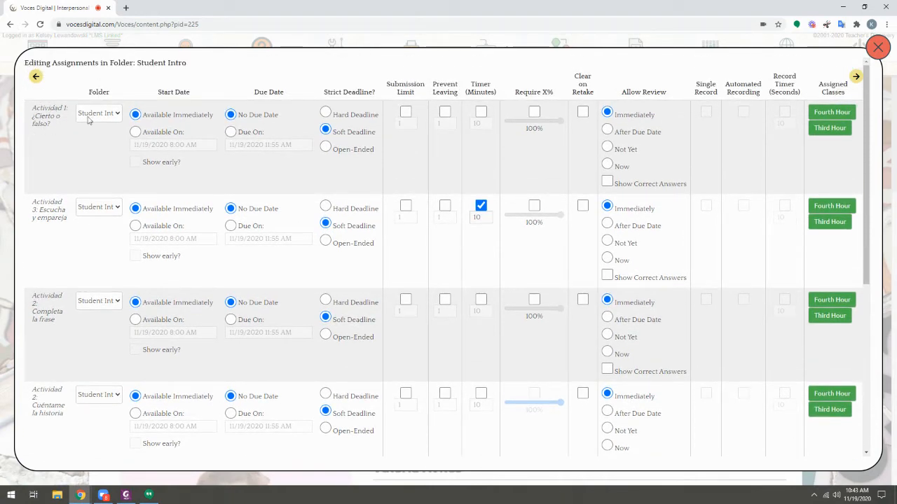
pyautogui.moveTo(161, 89); pyautogui.dragTo(379, 96)
pyautogui.click(376, 102)
# Step: Unassign Third Hour from Actividad 1: ¿Cierto o falso? and assign it again
pyautogui.click(823, 132)
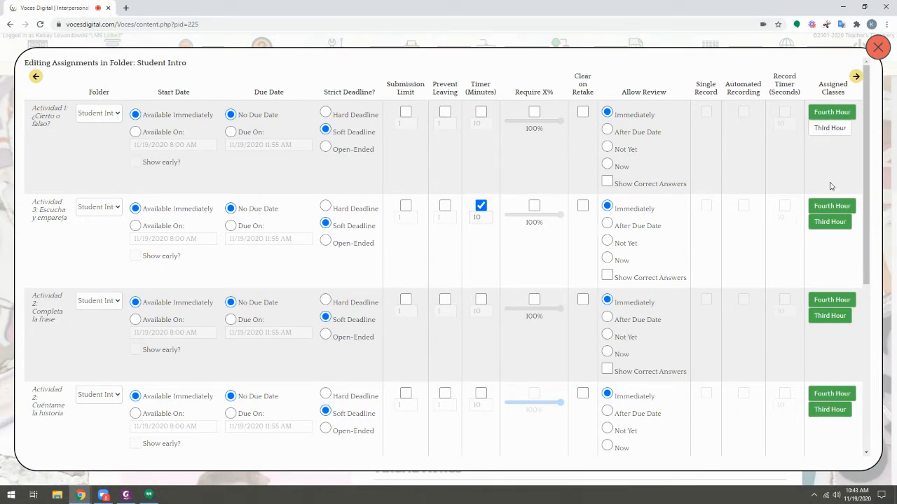
pyautogui.click(828, 131)
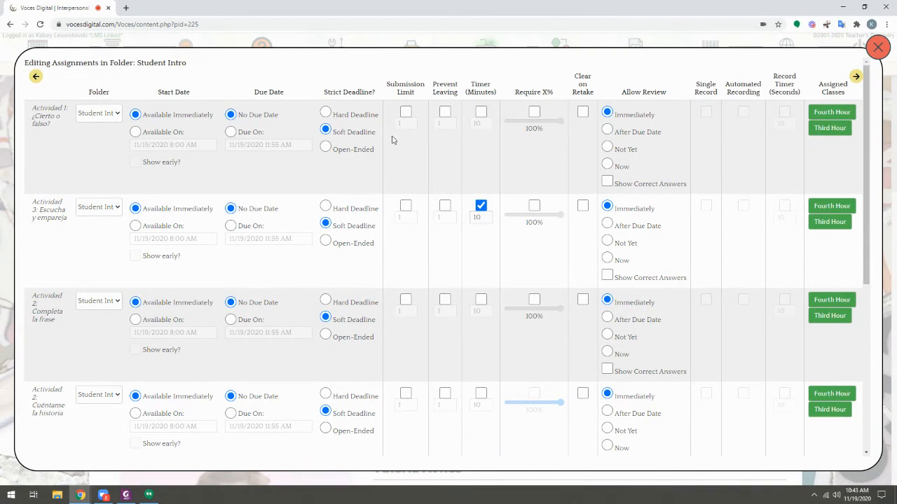
# Step: Save the bulk changes for the Student Intro folder's assignments
pyautogui.scroll(-5, 421, 238)
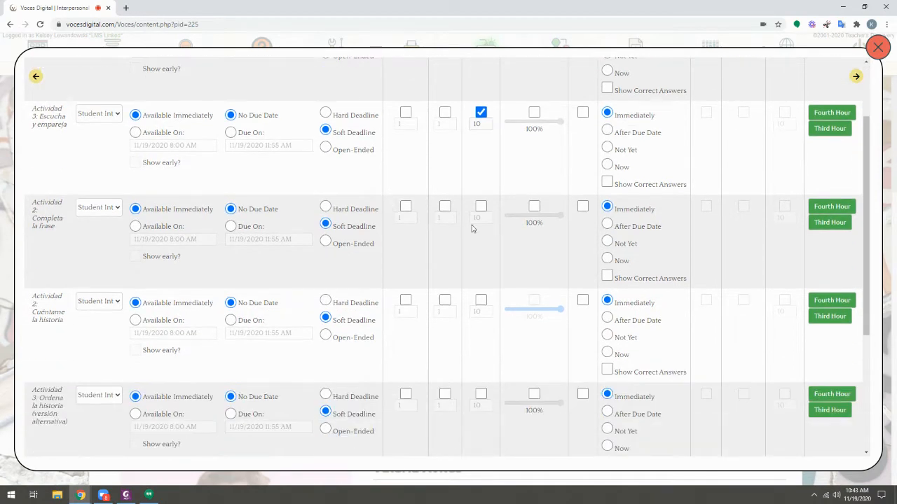
pyautogui.scroll(-1, 470, 267)
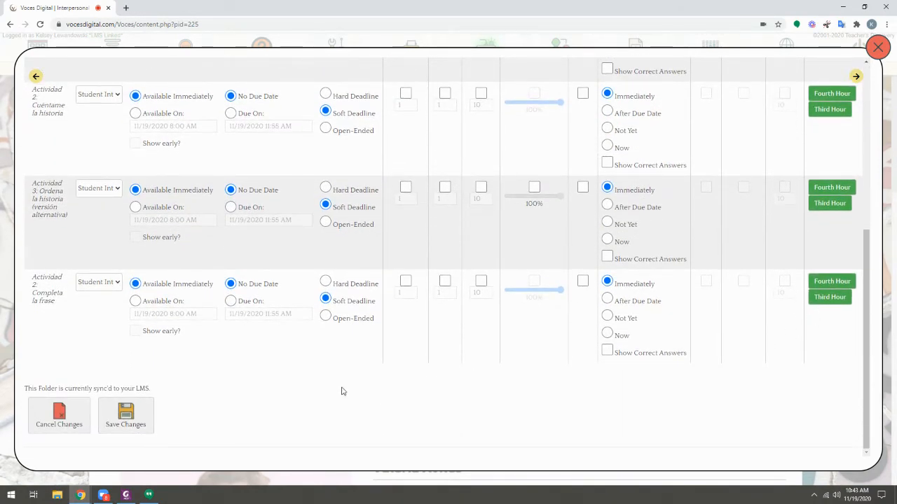
pyautogui.moveTo(33, 388); pyautogui.dragTo(166, 388)
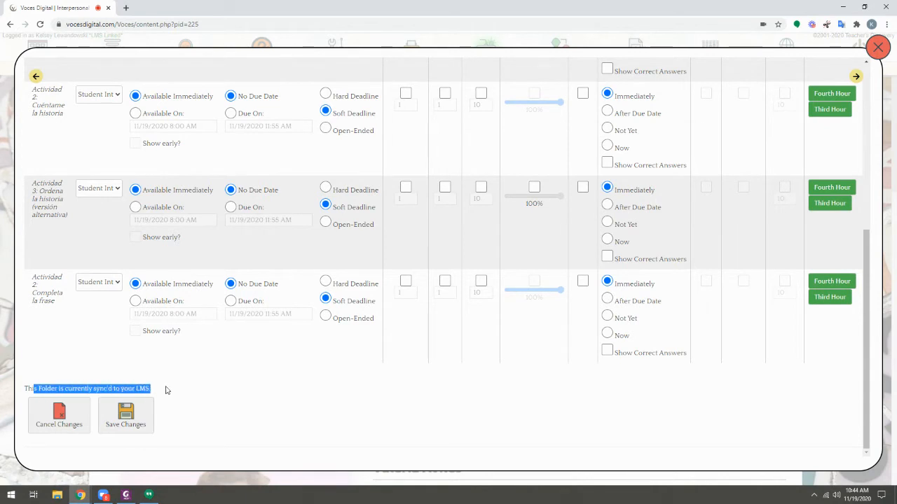
pyautogui.click(196, 391)
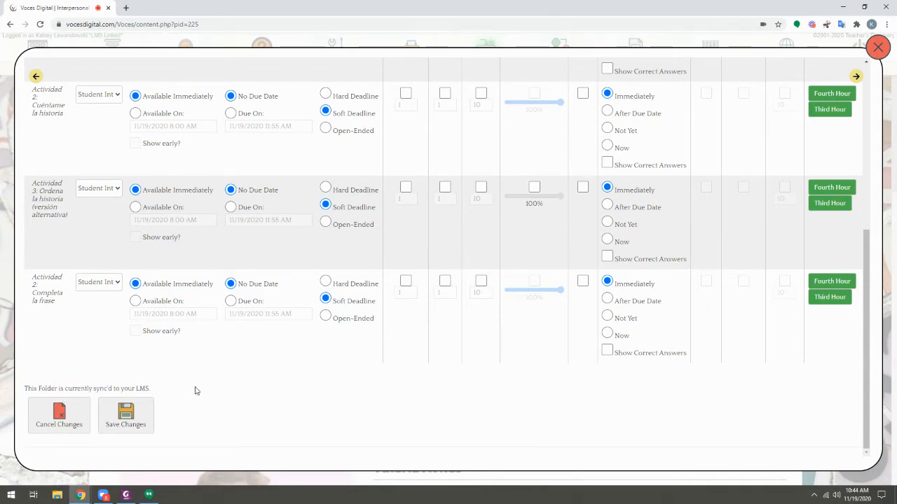
pyautogui.click(126, 416)
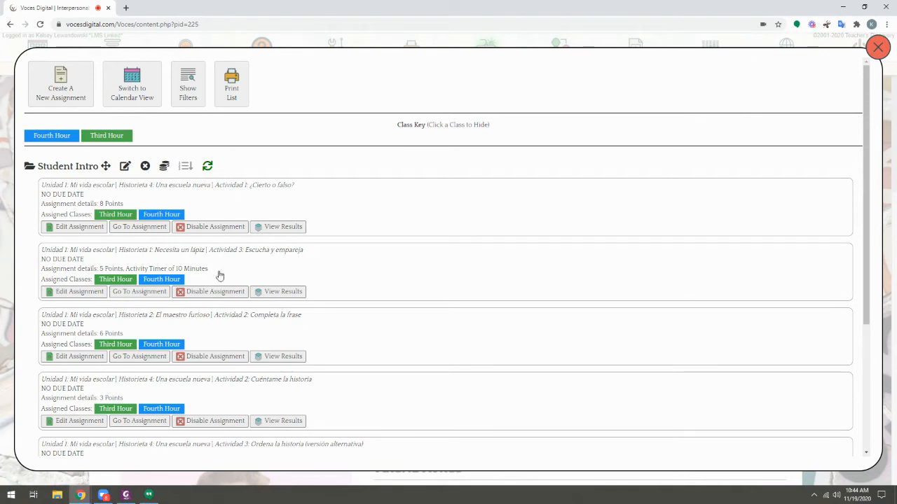
# Step: Collapse Student Intro, start a new assignment from different pages, and open Unidad 5: Un mundo nuevo
pyautogui.click(79, 168)
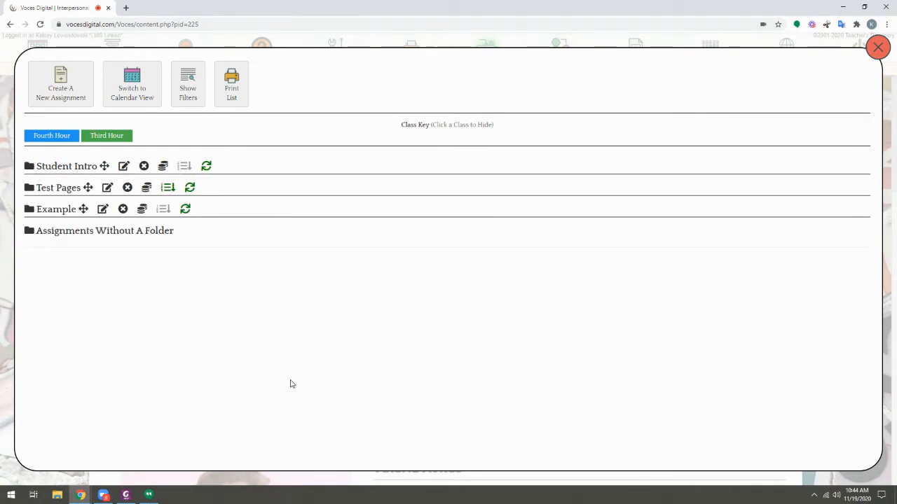
pyautogui.click(66, 103)
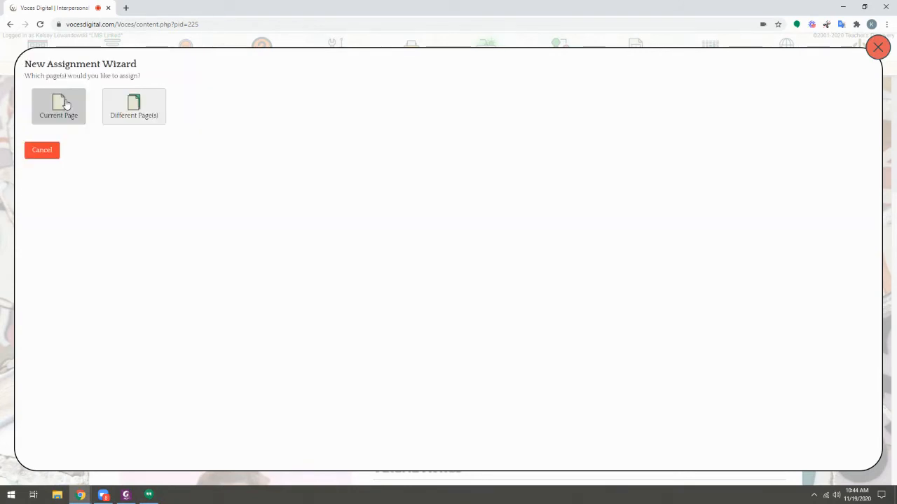
pyautogui.click(150, 116)
pyautogui.click(85, 157)
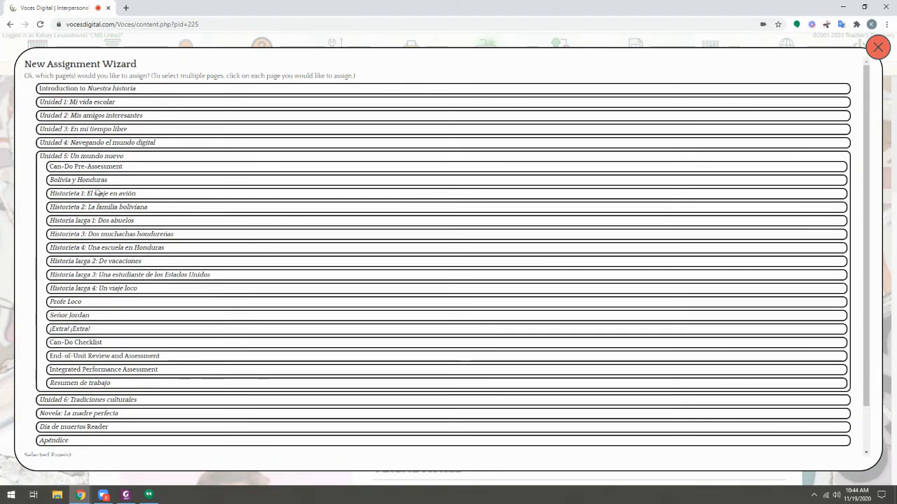
# Step: Select Vocabulario importante, Preguntas personales, Story Script and Nuestra historia from Historieta 2: La familia boliviana and use them
pyautogui.click(81, 207)
pyautogui.click(94, 218)
pyautogui.click(93, 232)
pyautogui.click(83, 244)
pyautogui.click(87, 259)
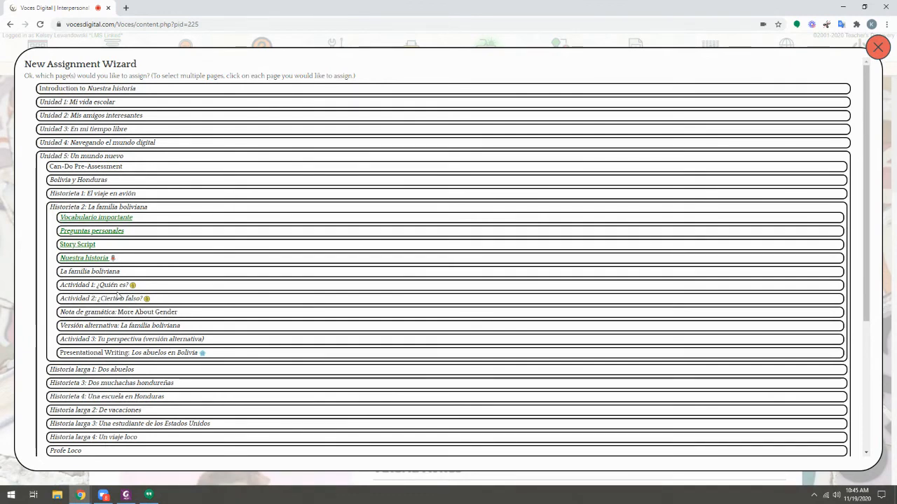
pyautogui.scroll(-3, 120, 309)
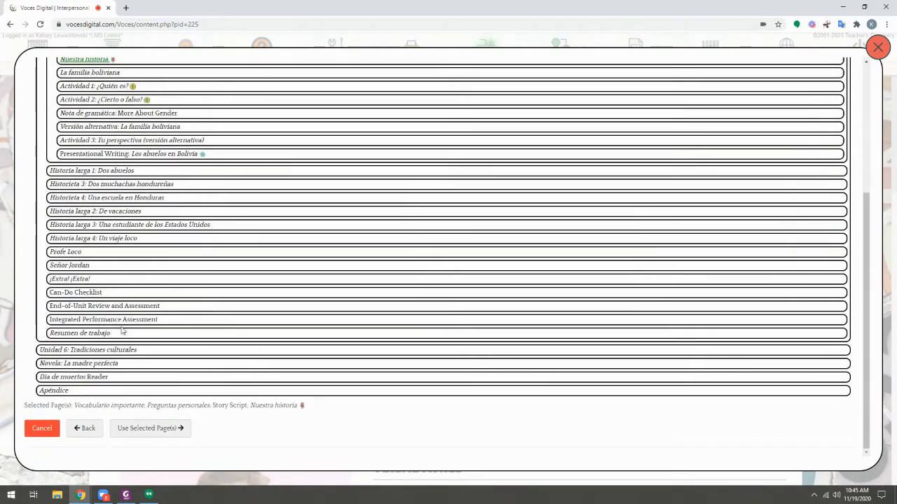
pyautogui.click(127, 434)
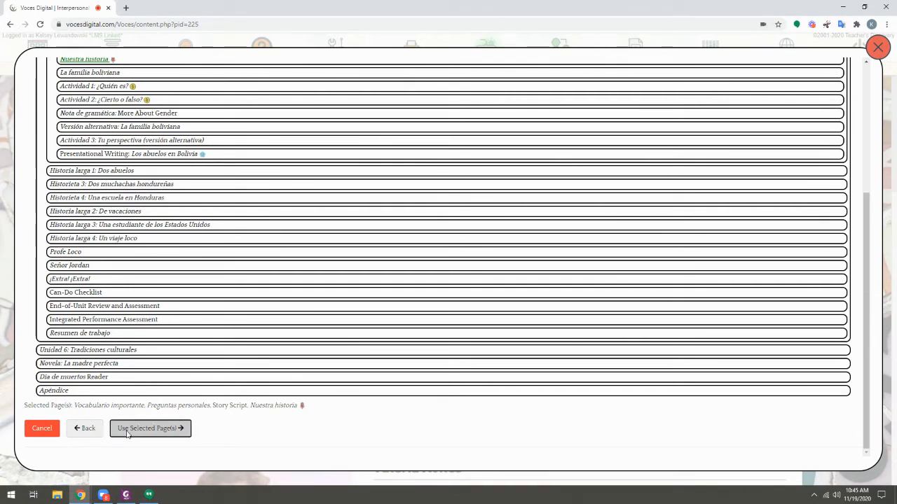
# Step: Choose to create a new folder named Folder Name for the assignment, then cancel the assignment wizard
pyautogui.click(59, 110)
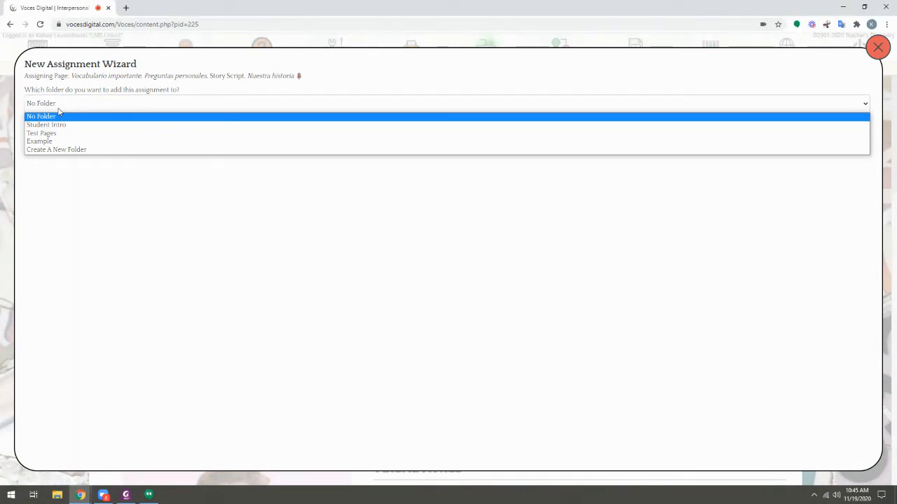
pyautogui.click(65, 151)
pyautogui.click(110, 121)
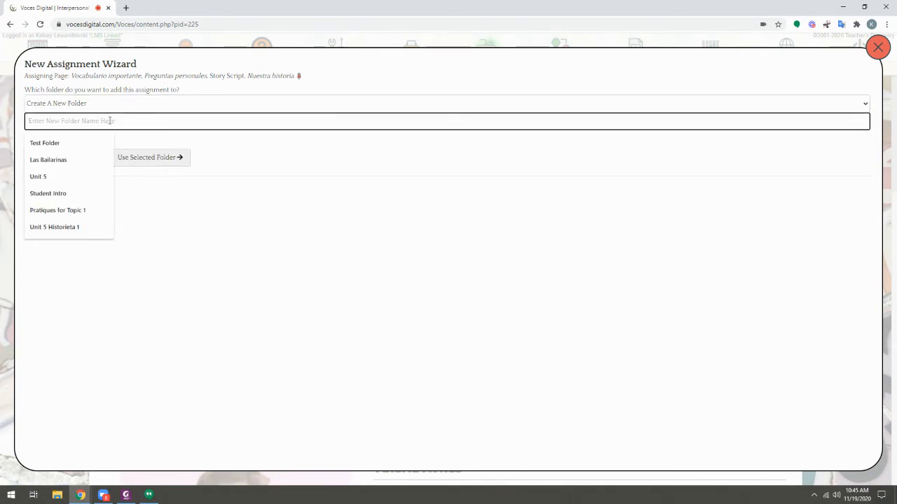
pyautogui.write('Folder N')
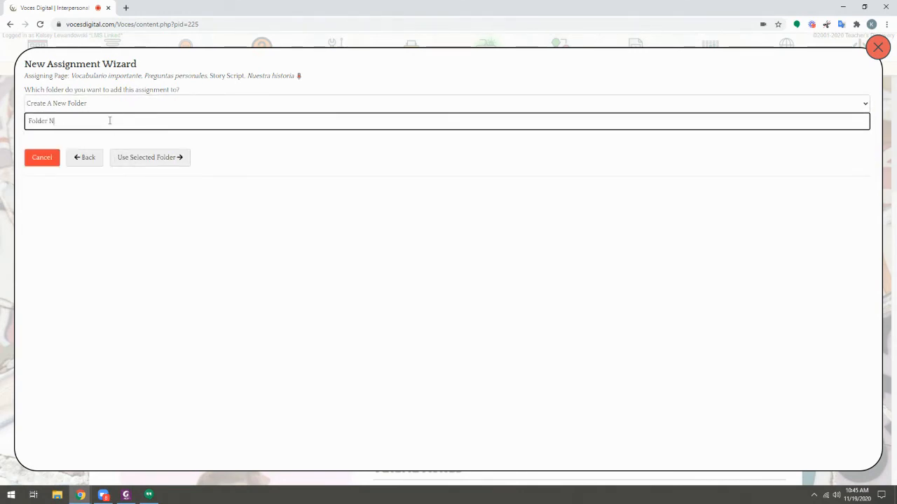
pyautogui.write('ame')
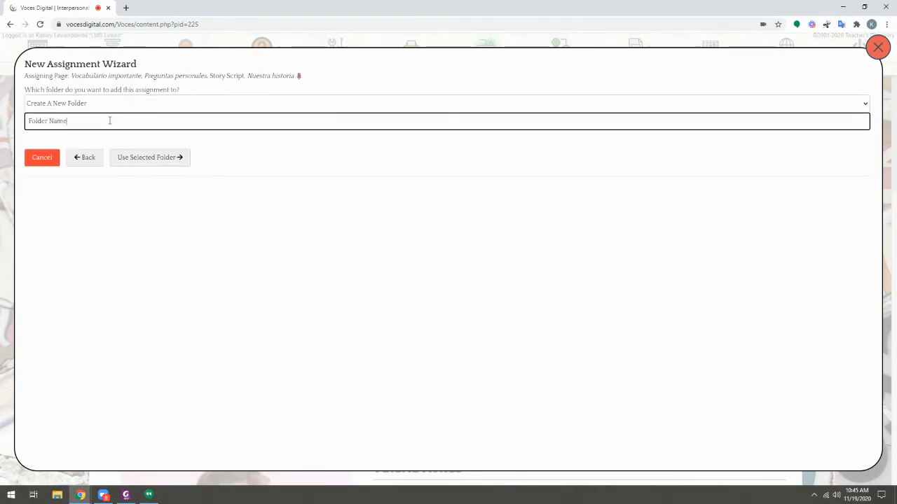
pyautogui.click(139, 164)
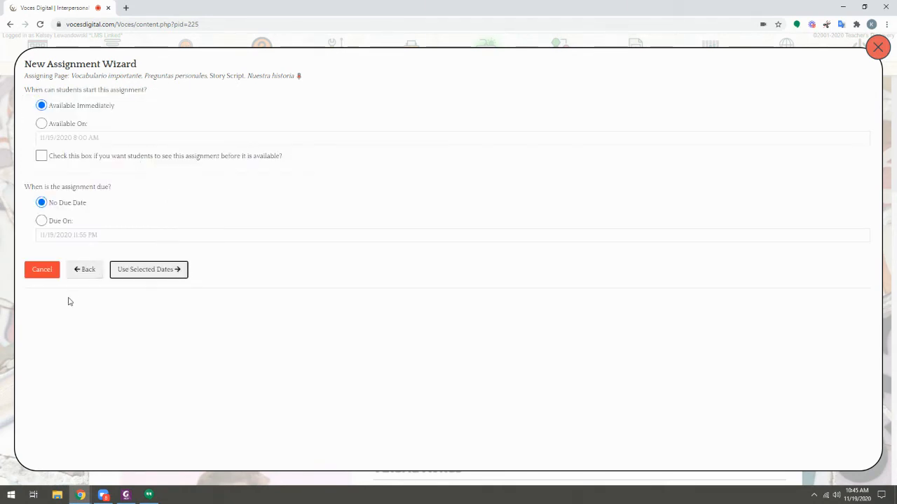
pyautogui.click(47, 274)
pyautogui.click(490, 77)
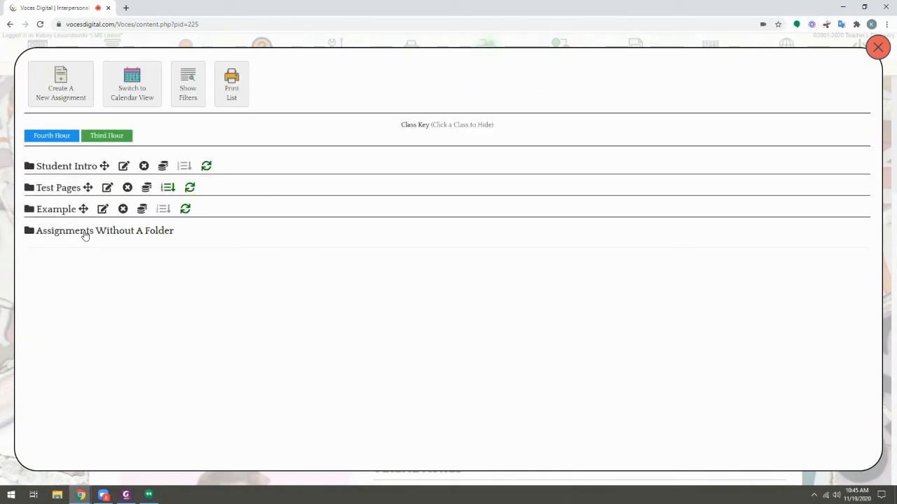
# Step: Expand Assignments Without A Folder and open Actividad 1: ¿Quién es? for editing
pyautogui.click(63, 233)
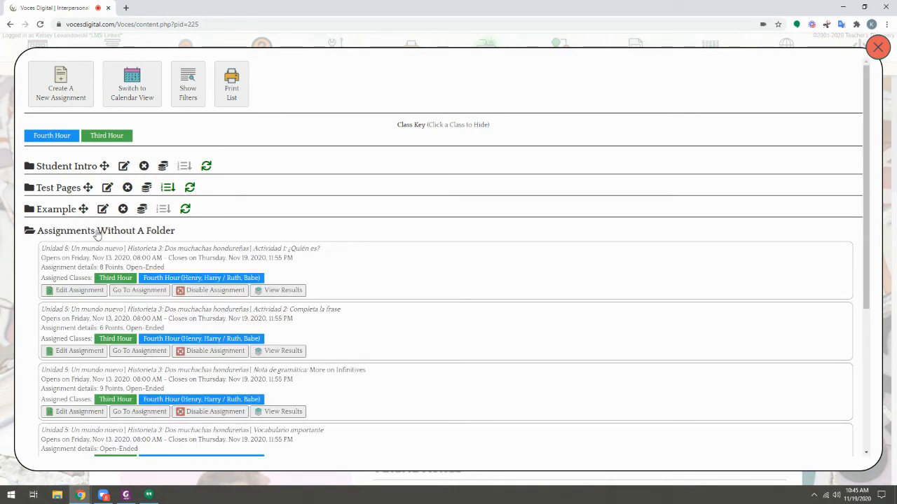
pyautogui.click(73, 291)
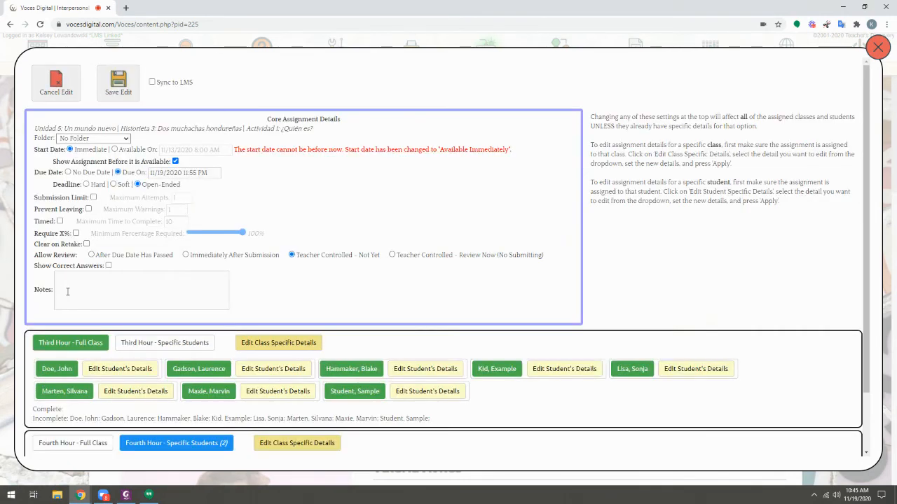
# Step: Set the Actividad 1 assignment's folder to Example, then cancel the edit
pyautogui.click(114, 139)
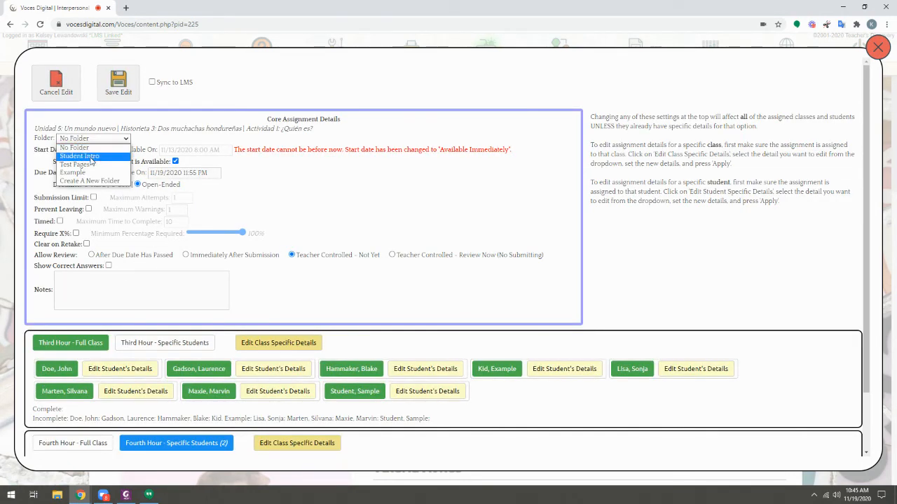
pyautogui.click(89, 174)
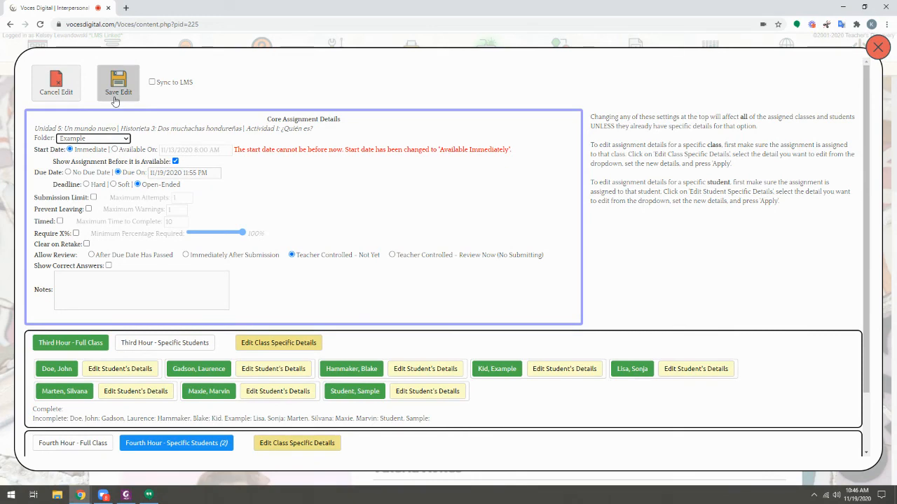
pyautogui.click(56, 94)
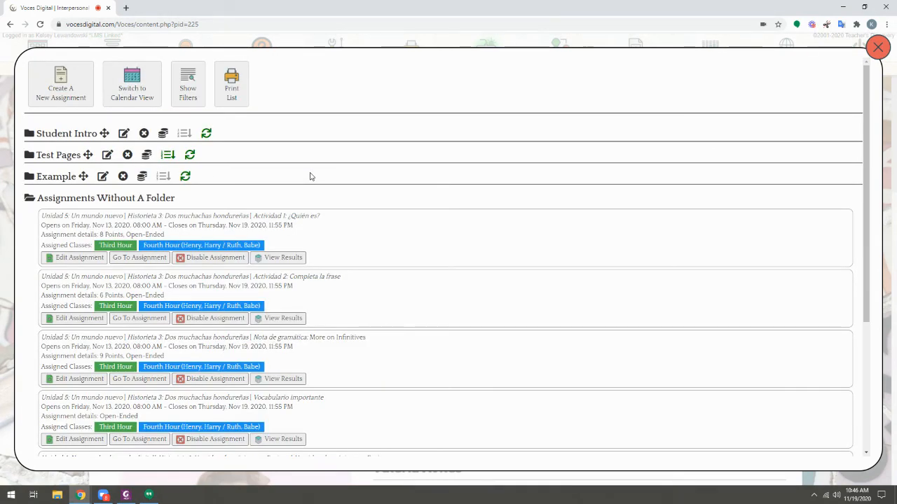
# Step: Collapse Assignments Without A Folder, expand Student Intro to review its assignments, and close the assignment manager
pyautogui.click(100, 199)
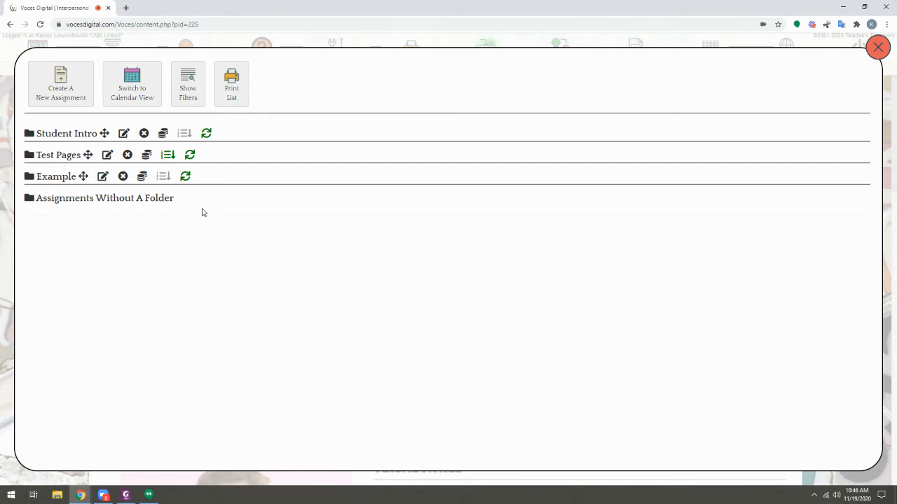
pyautogui.click(57, 136)
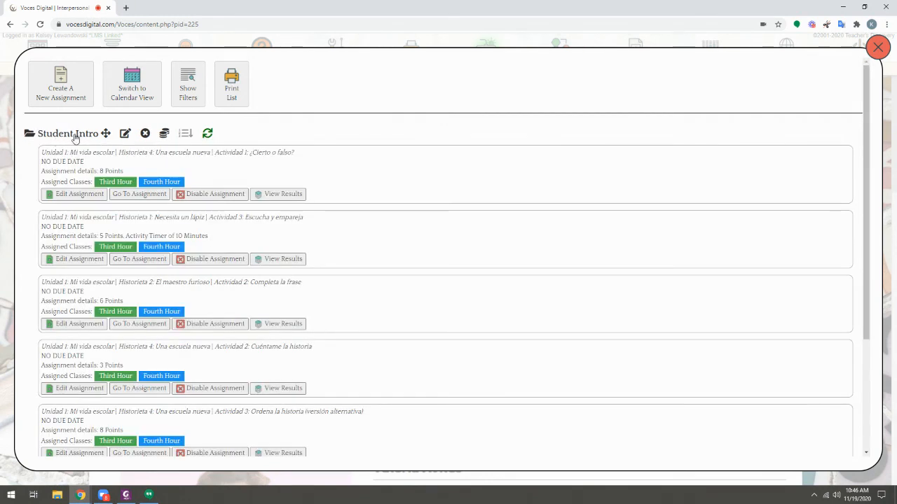
pyautogui.scroll(-2, 343, 151)
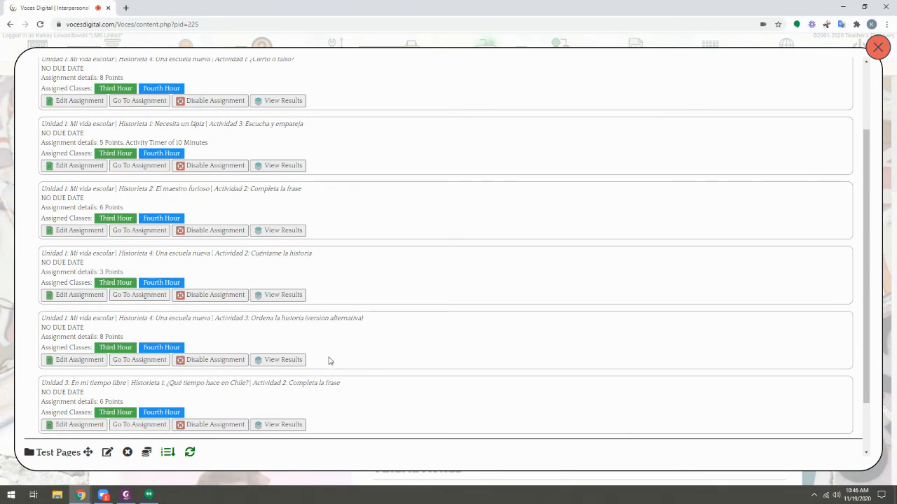
pyautogui.scroll(2, 330, 361)
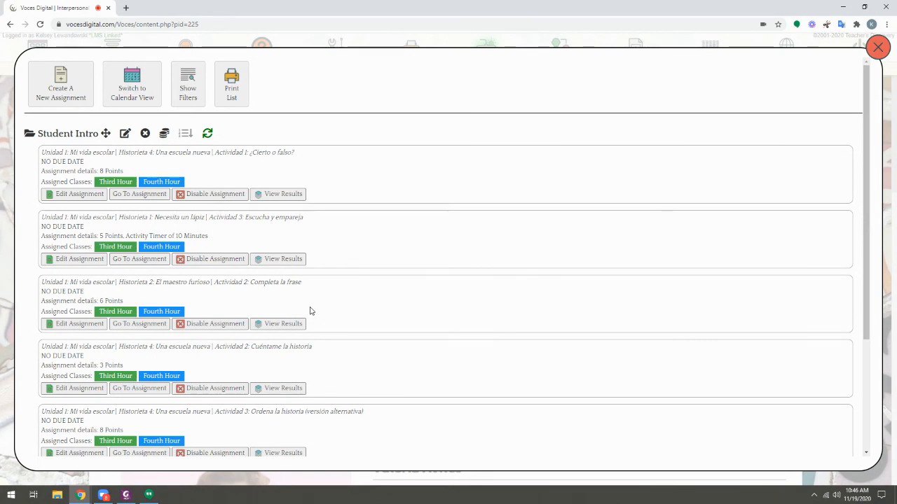
pyautogui.click(878, 48)
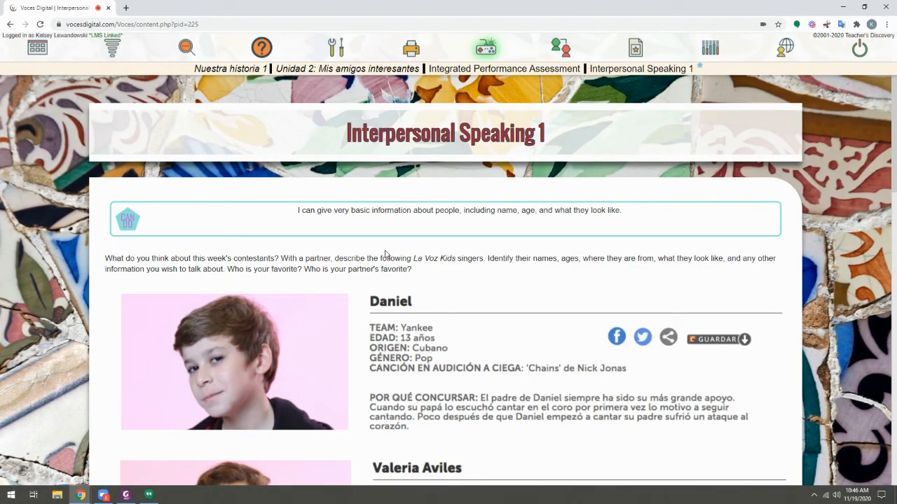